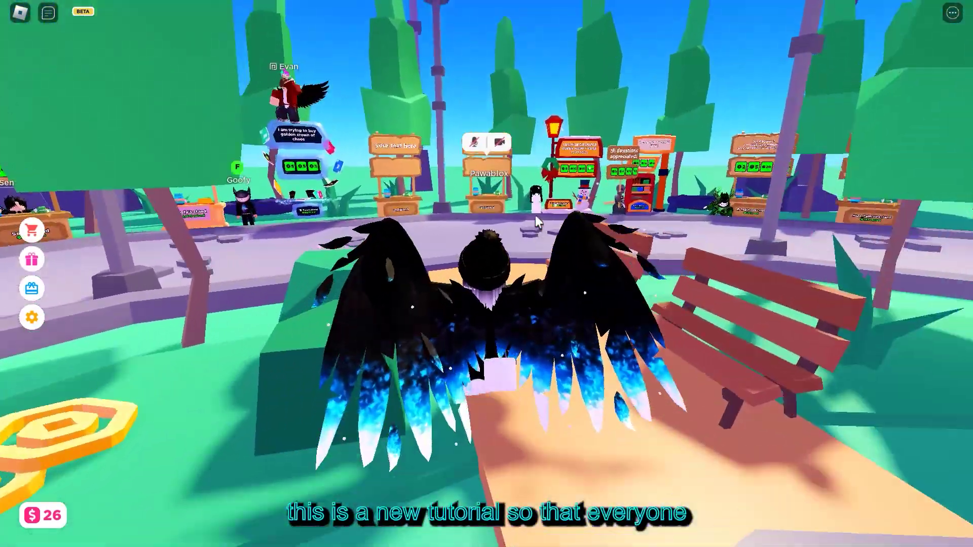
{"action": "key", "text": "w"}
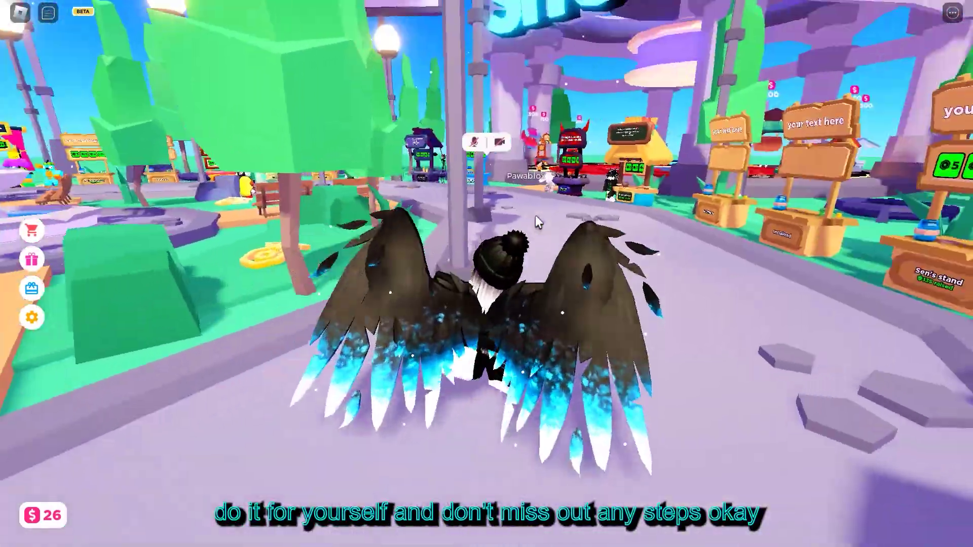
Walk the avatar forward, then leftward across the donation plaza
{"action": "key", "text": "a"}
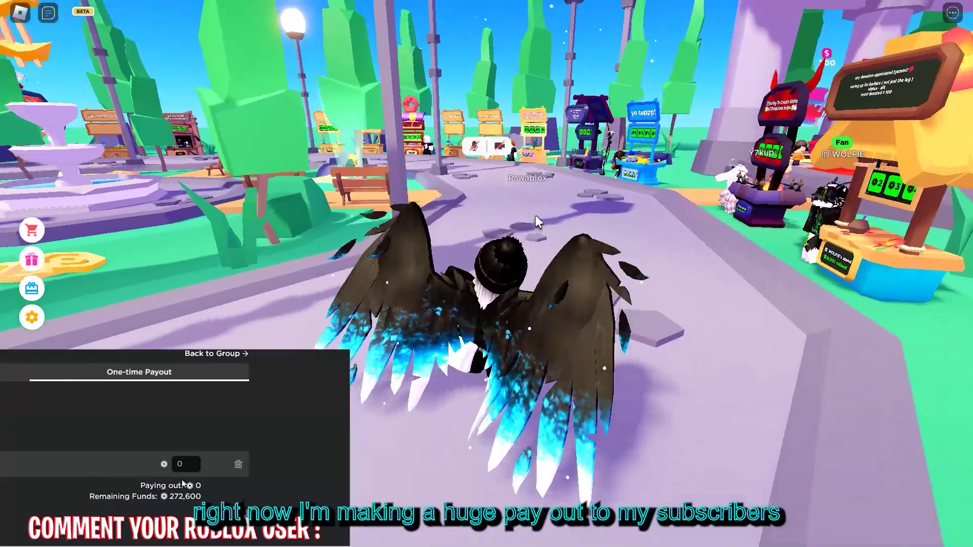
{"action": "key", "text": "a"}
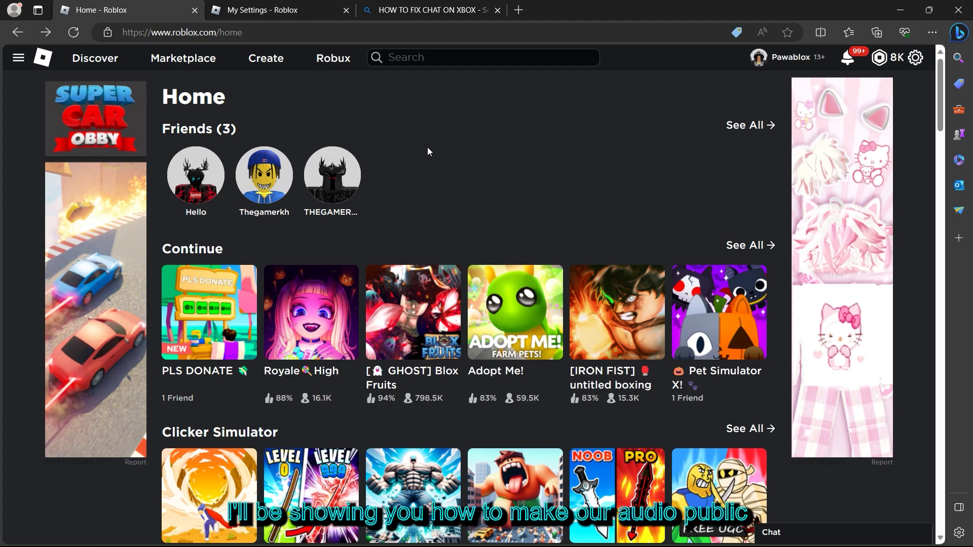
Go to the Creator Hub using Create in the roblox.com top bar
{"action": "left_click", "coordinate": [274, 69]}
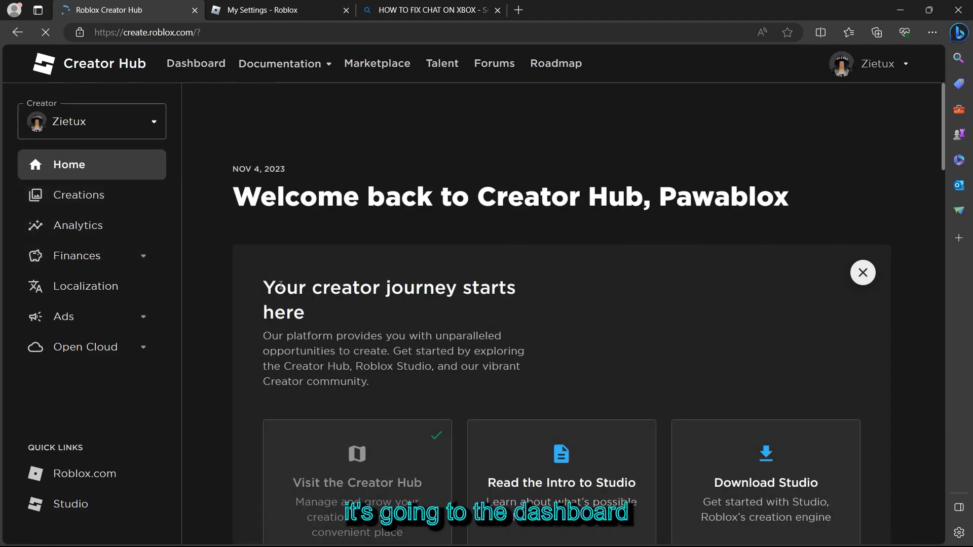
Open the Creations dashboard and switch to its Development Items tab
{"action": "left_click", "coordinate": [194, 66]}
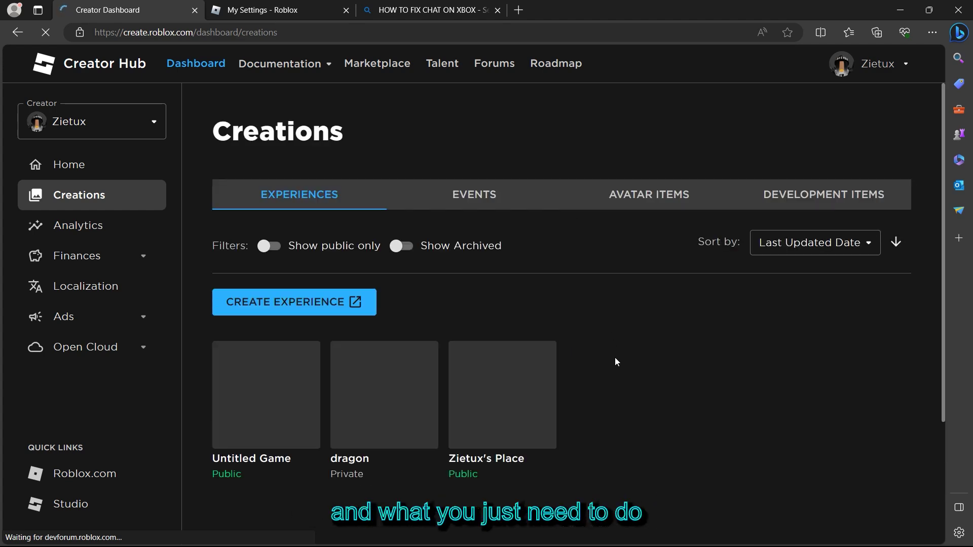
{"action": "scroll", "coordinate": [696, 327], "scroll_direction": "down", "scroll_amount": 2}
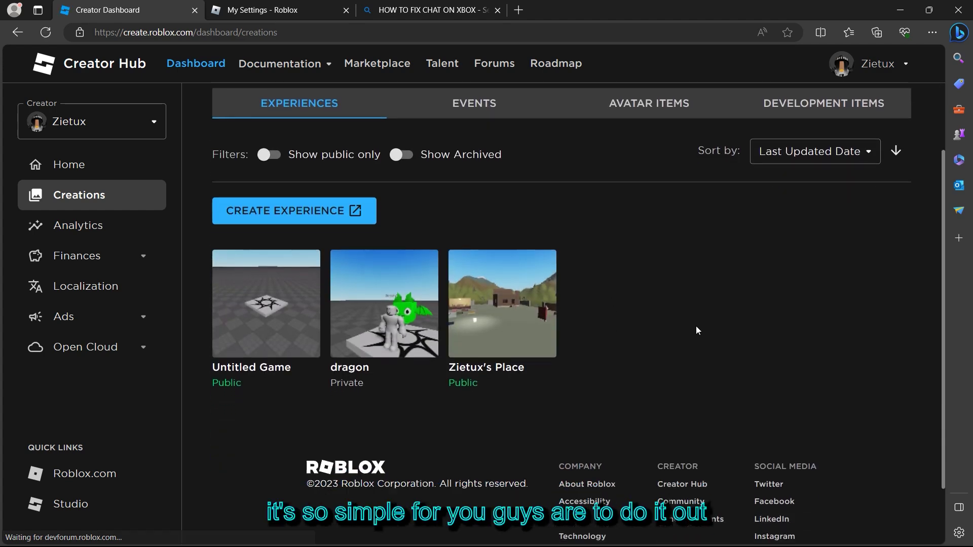
{"action": "scroll", "coordinate": [696, 327], "scroll_direction": "up", "scroll_amount": 2}
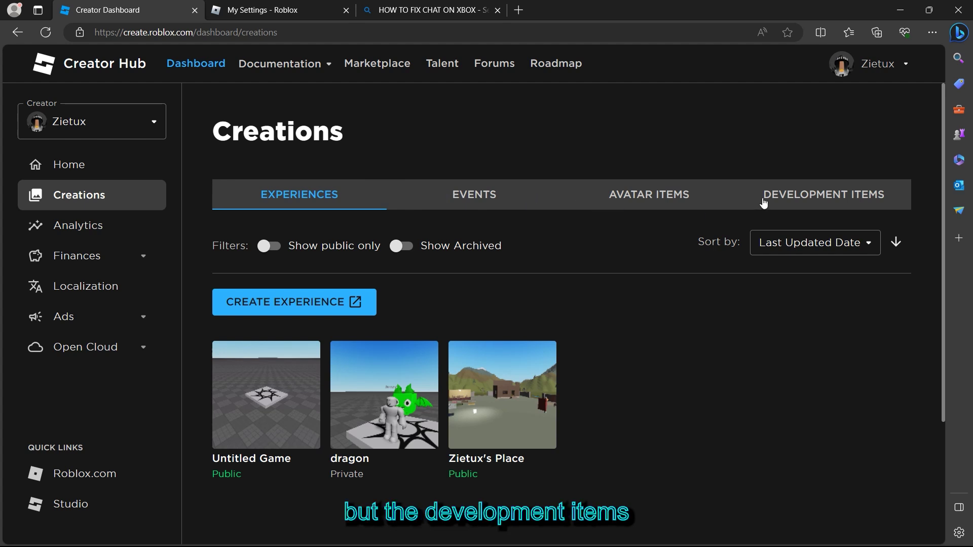
{"action": "left_click", "coordinate": [797, 195]}
Open the Audio upload form under Development Items, then go back to Creations
{"action": "left_click", "coordinate": [451, 241]}
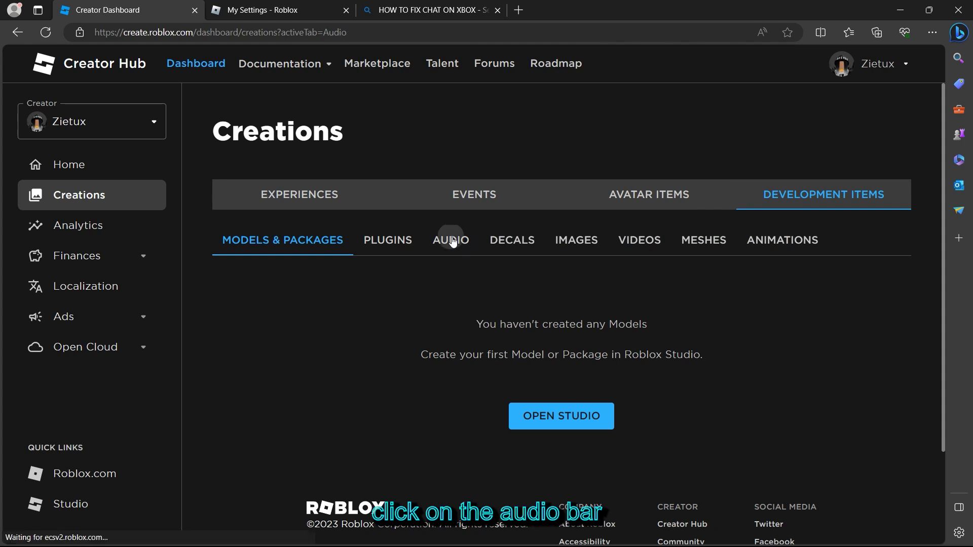
{"action": "scroll", "coordinate": [563, 375], "scroll_direction": "down", "scroll_amount": 1}
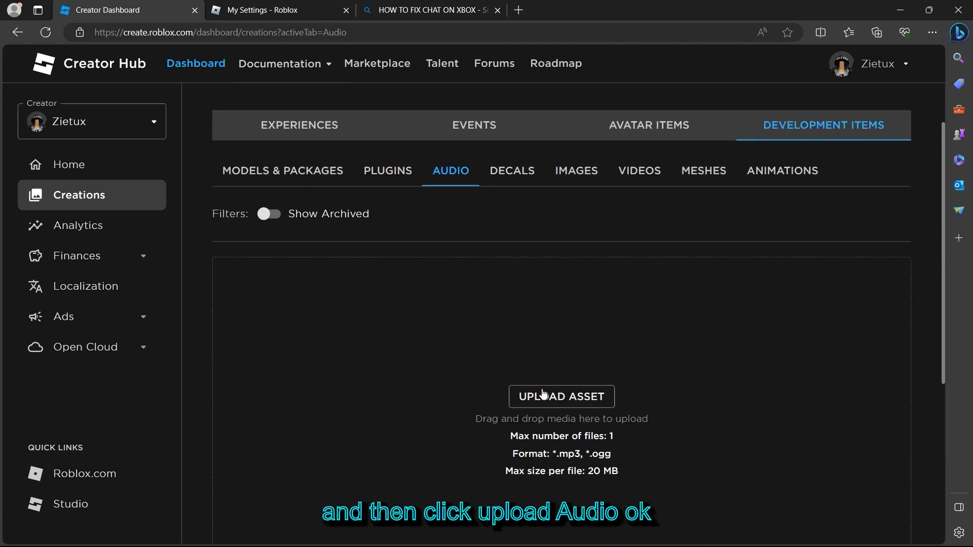
{"action": "left_click", "coordinate": [559, 402]}
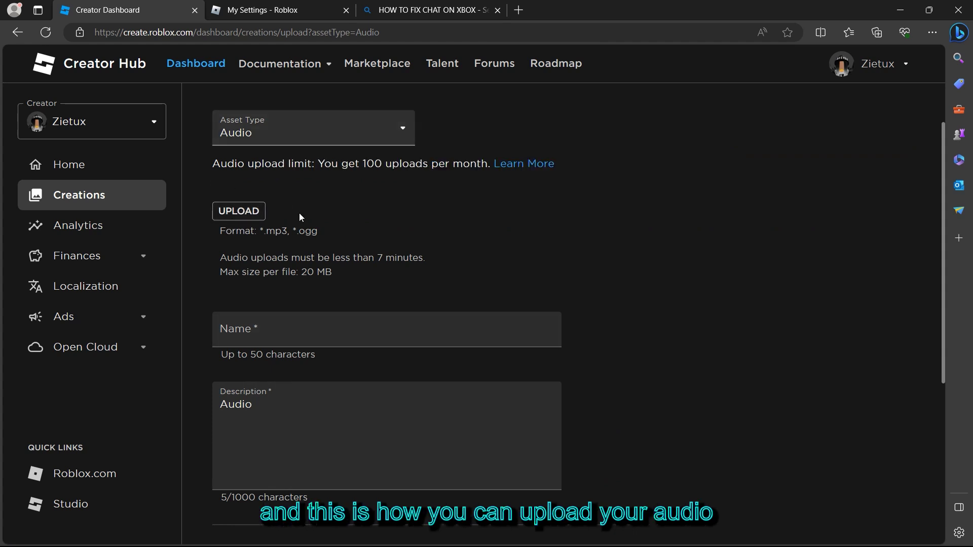
{"action": "left_click", "coordinate": [18, 34]}
Return to the Roblox home page and search Bing for 'how to make audio public robox'
{"action": "left_click", "coordinate": [18, 34]}
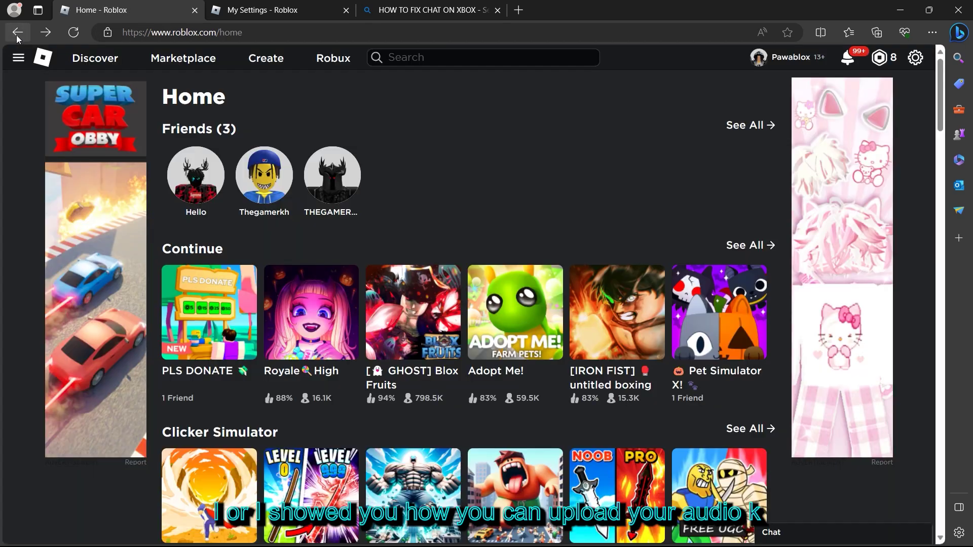
{"action": "left_click", "coordinate": [442, 7]}
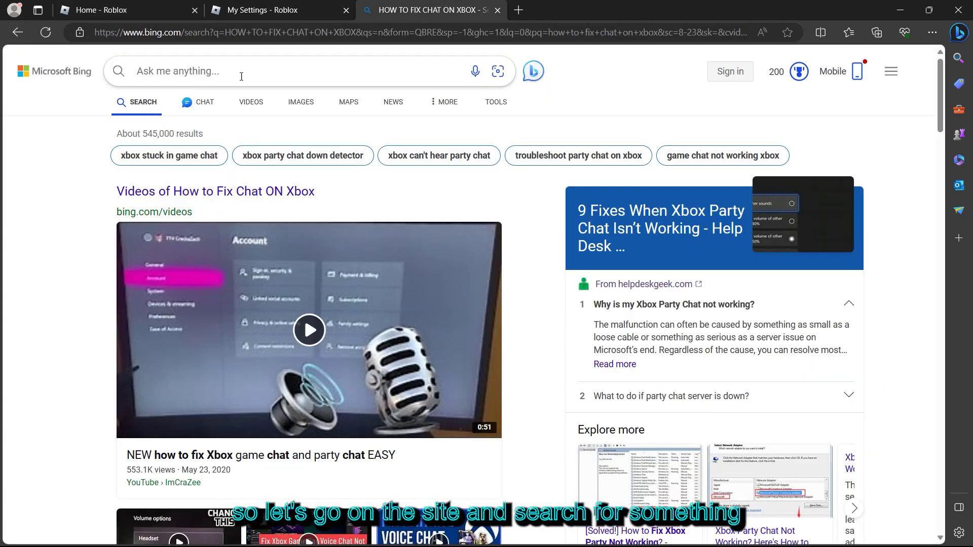
{"action": "left_click", "coordinate": [242, 78]}
{"action": "type", "text": "how"}
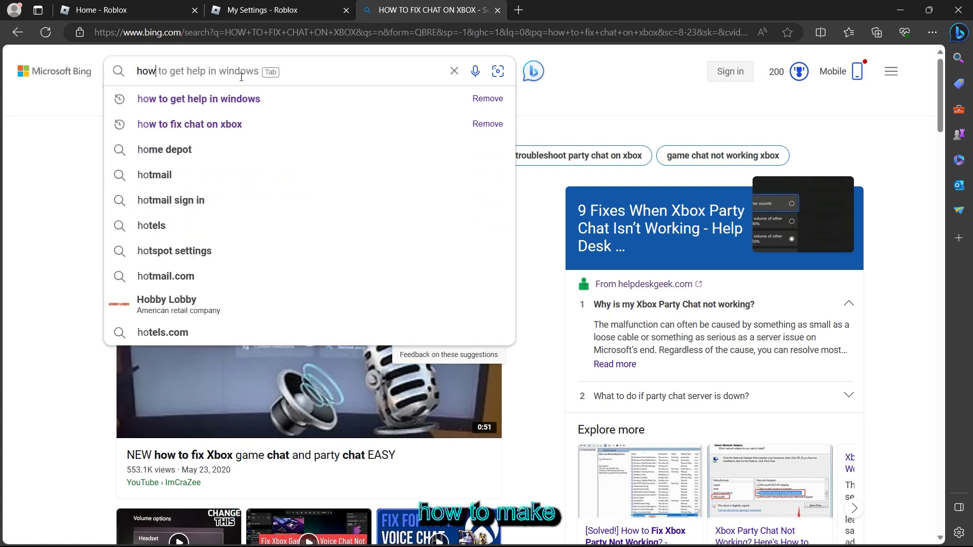
{"action": "type", "text": " t"}
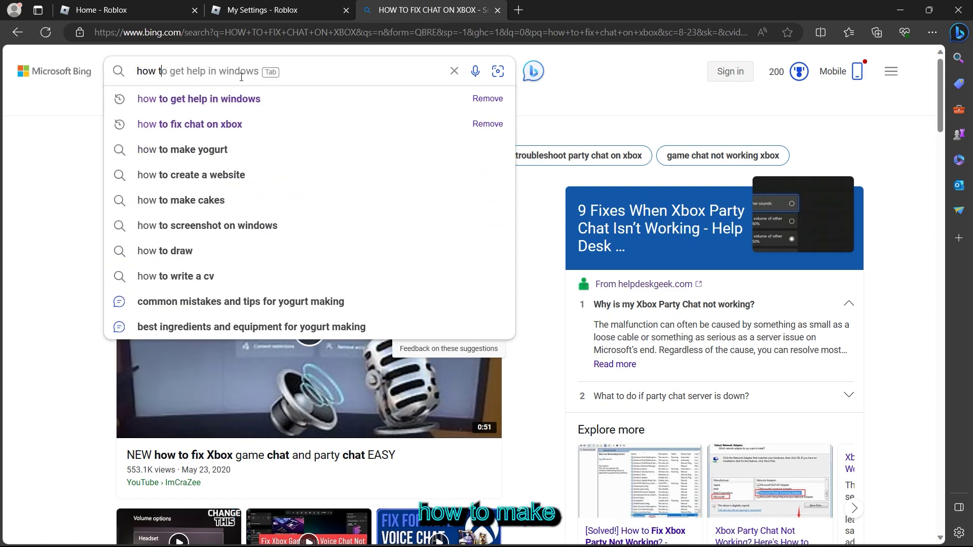
{"action": "type", "text": "o mak"}
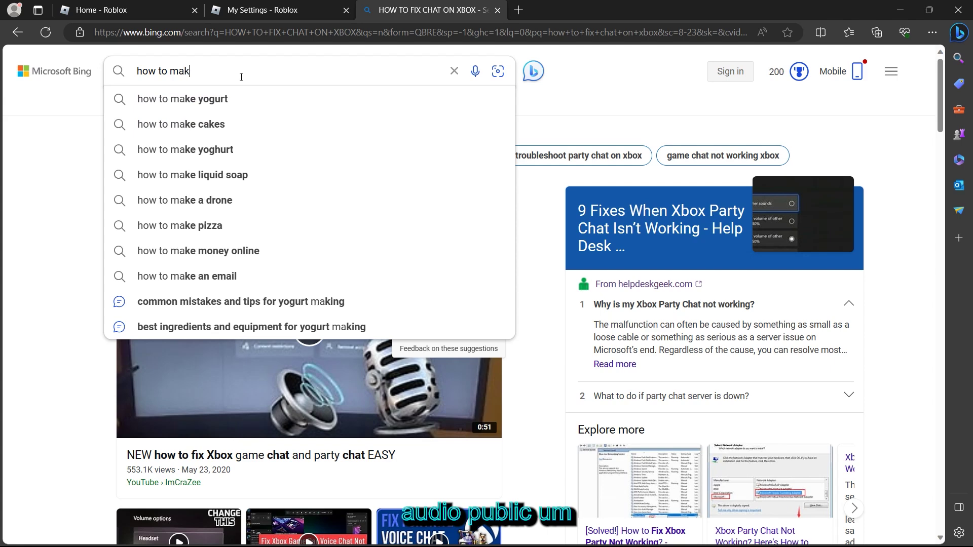
{"action": "type", "text": "e aud"}
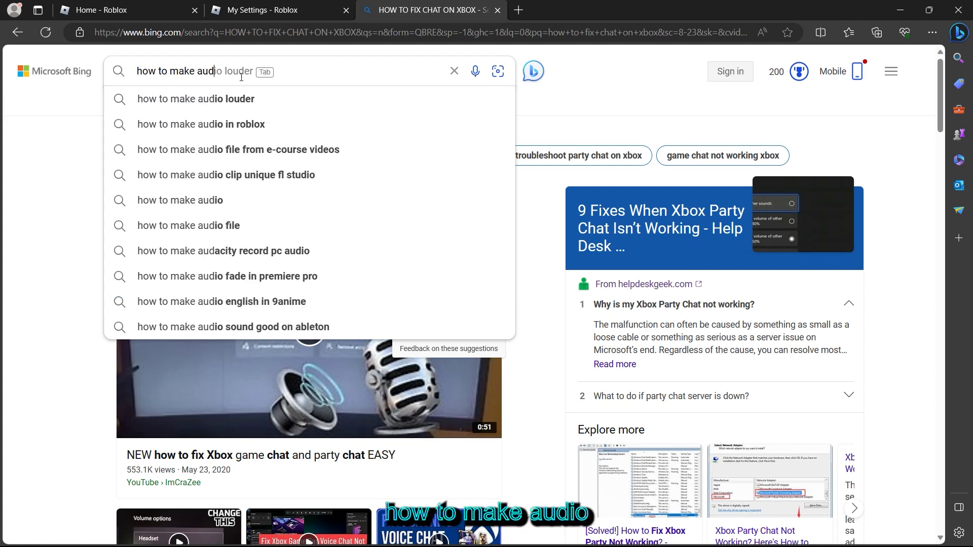
{"action": "type", "text": "io p"}
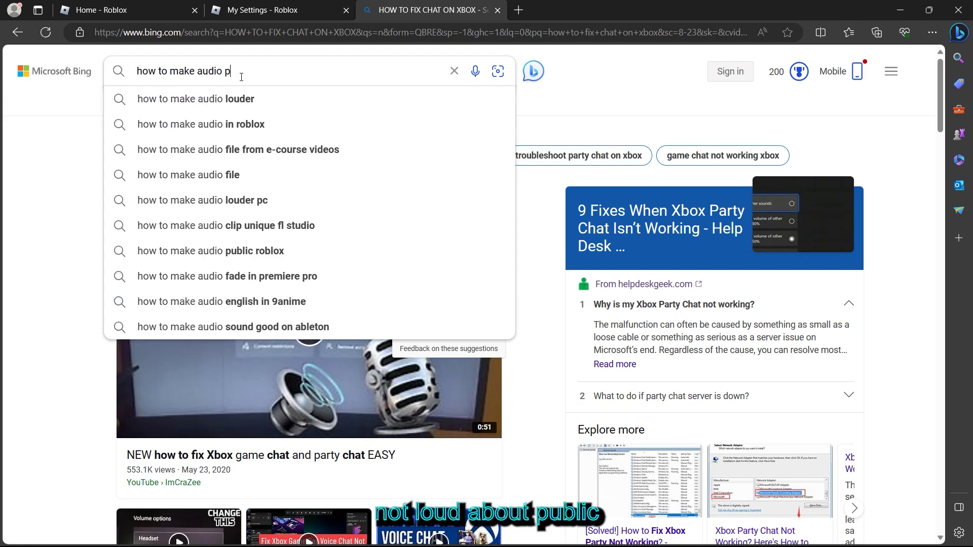
{"action": "type", "text": "ublic"}
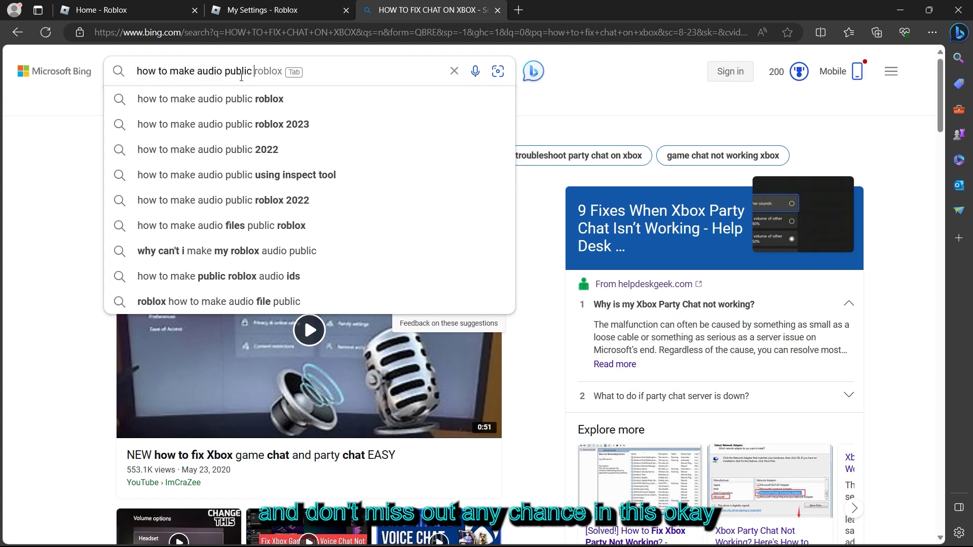
{"action": "type", "text": " robox"}
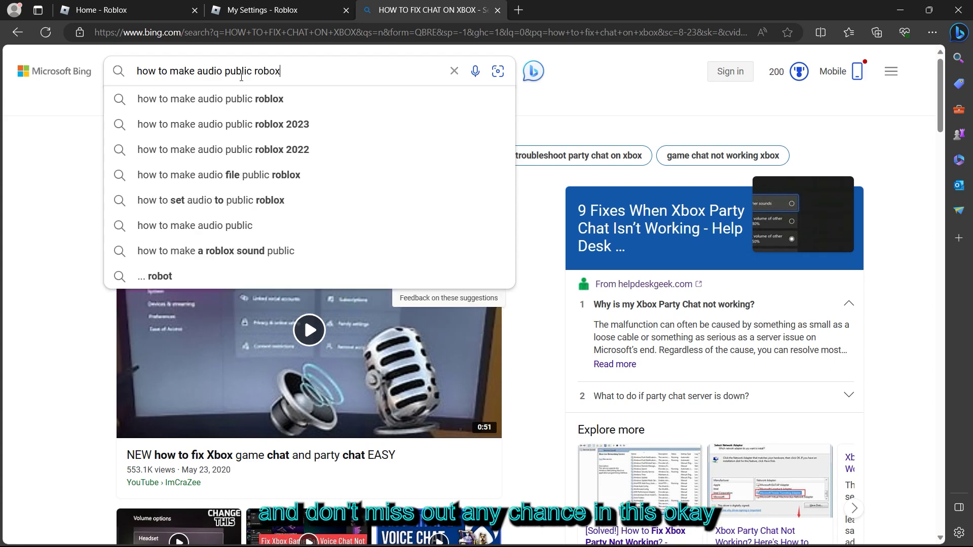
{"action": "key", "text": "Return"}
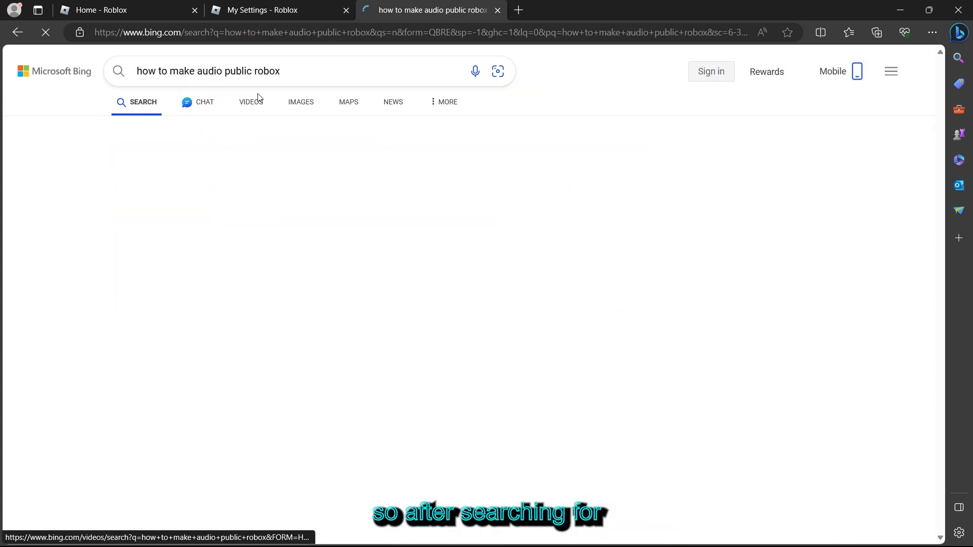
{"action": "scroll", "coordinate": [258, 190], "scroll_direction": "down", "scroll_amount": 2}
{"action": "scroll", "coordinate": [234, 217], "scroll_direction": "down", "scroll_amount": 3}
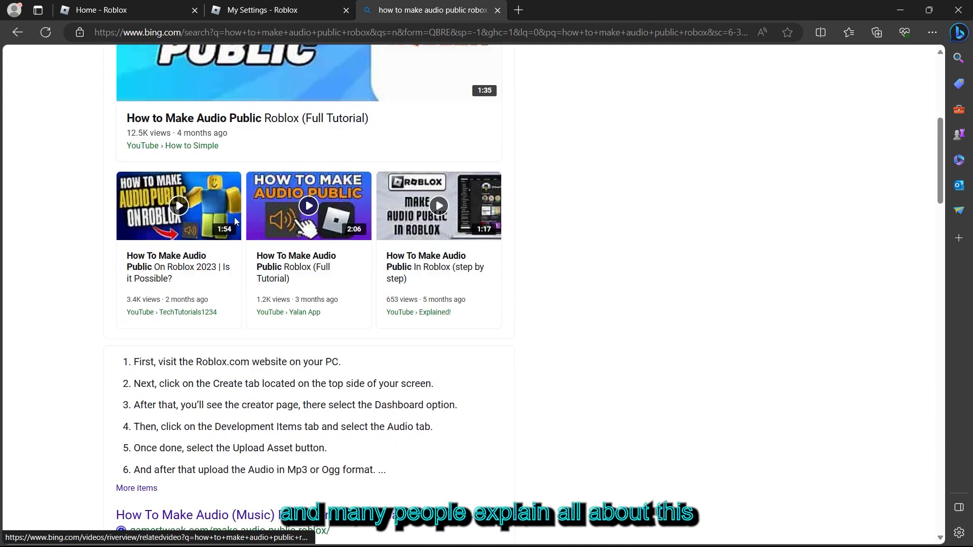
{"action": "scroll", "coordinate": [234, 217], "scroll_direction": "down", "scroll_amount": 3}
{"action": "scroll", "coordinate": [84, 233], "scroll_direction": "up", "scroll_amount": 1}
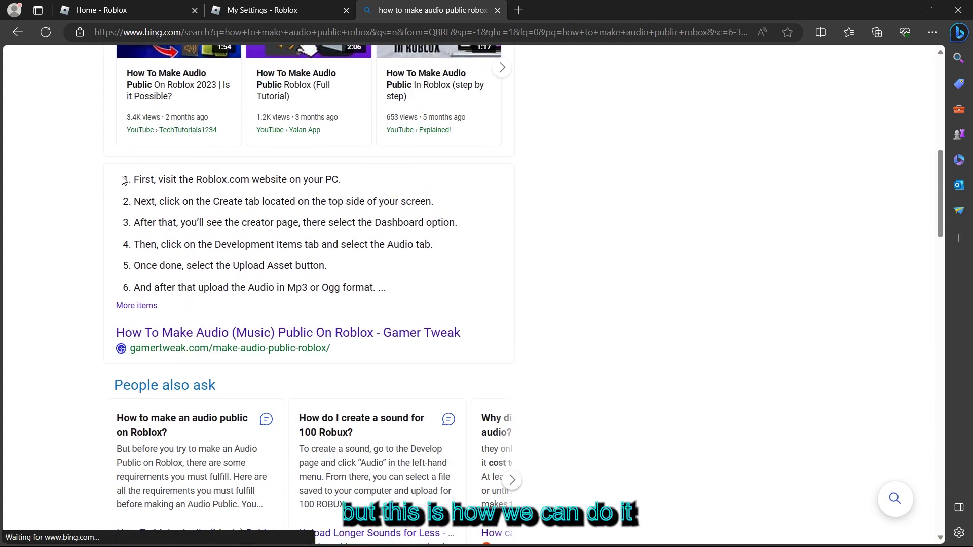
{"action": "left_click_drag", "start_coordinate": [158, 179], "coordinate": [195, 181]}
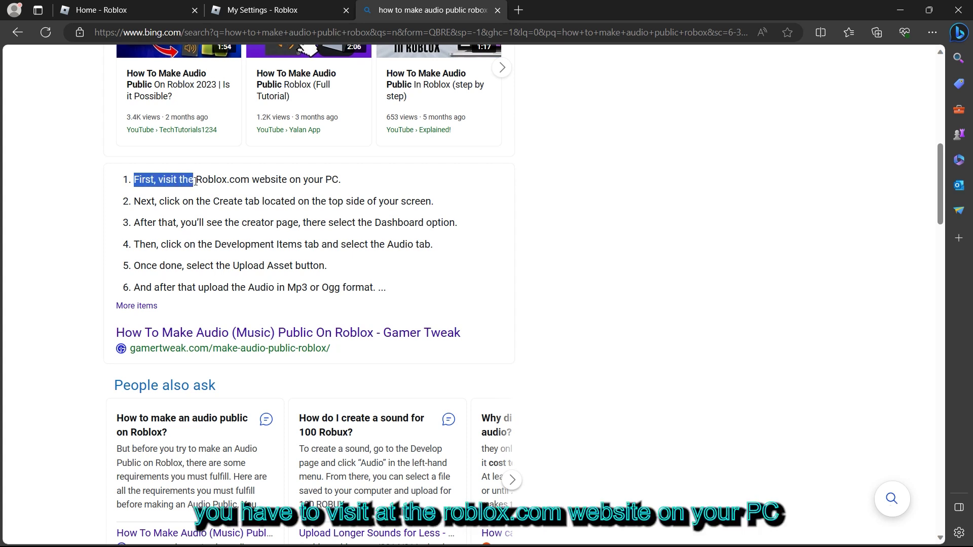
{"action": "left_click_drag", "start_coordinate": [268, 181], "coordinate": [349, 184]}
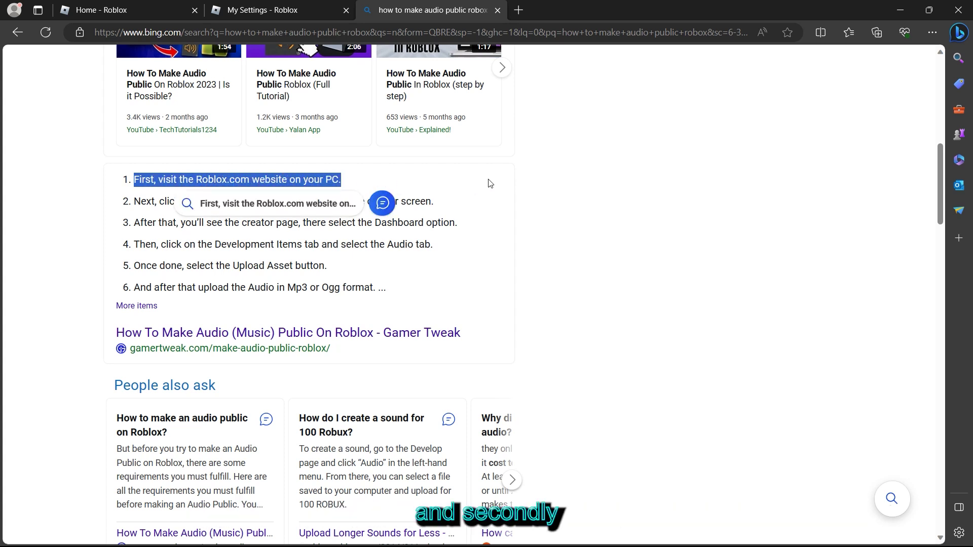
{"action": "left_click", "coordinate": [479, 198]}
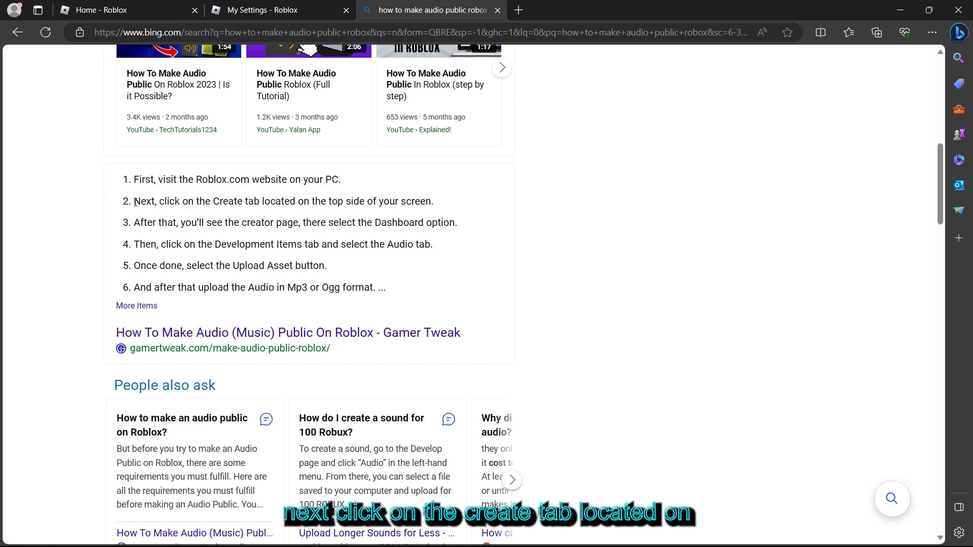
{"action": "left_click_drag", "start_coordinate": [181, 202], "coordinate": [192, 203]}
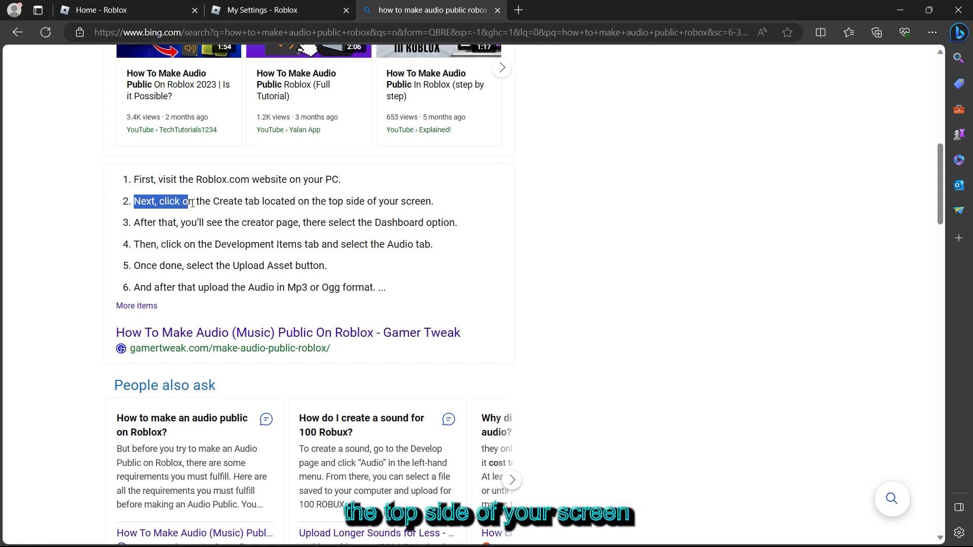
{"action": "left_click_drag", "start_coordinate": [292, 205], "coordinate": [330, 205]}
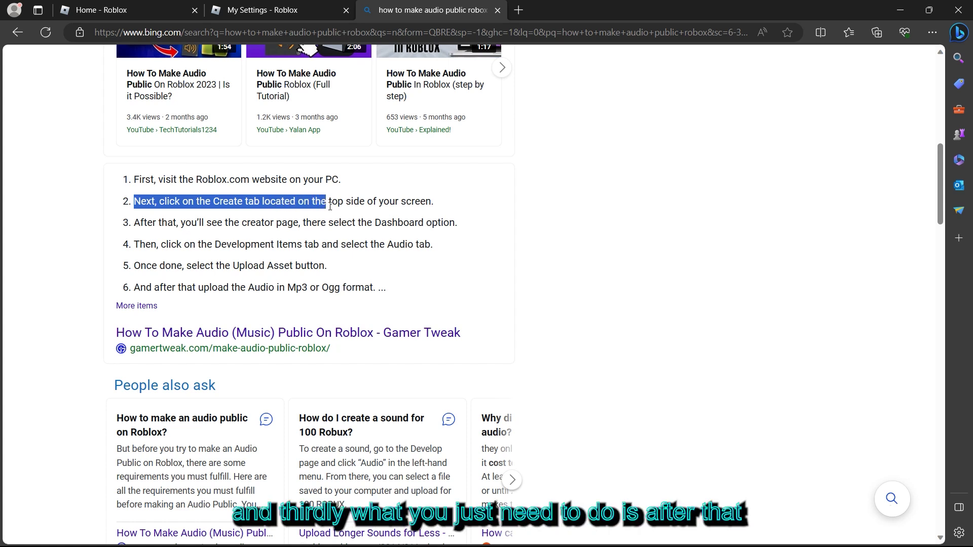
{"action": "left_click_drag", "start_coordinate": [393, 204], "coordinate": [454, 208]}
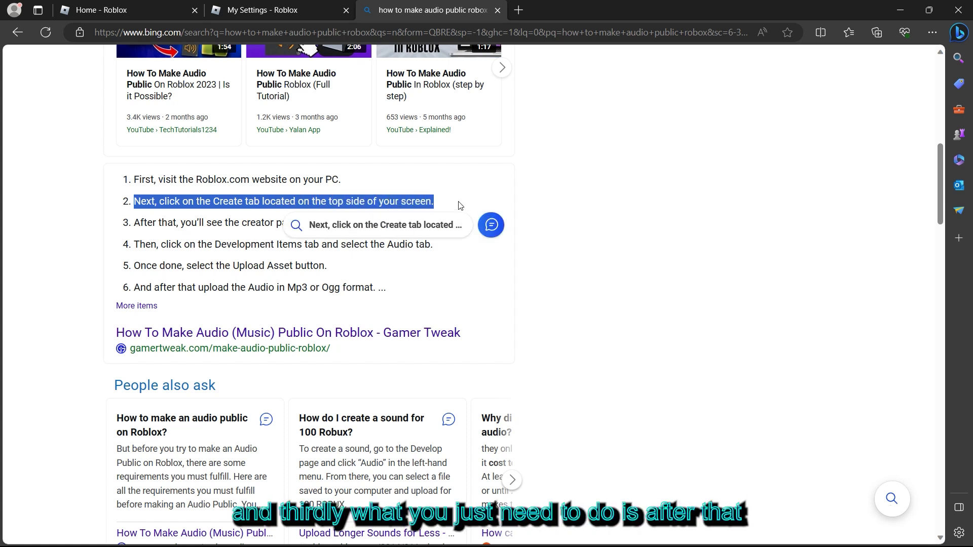
{"action": "left_click", "coordinate": [474, 196]}
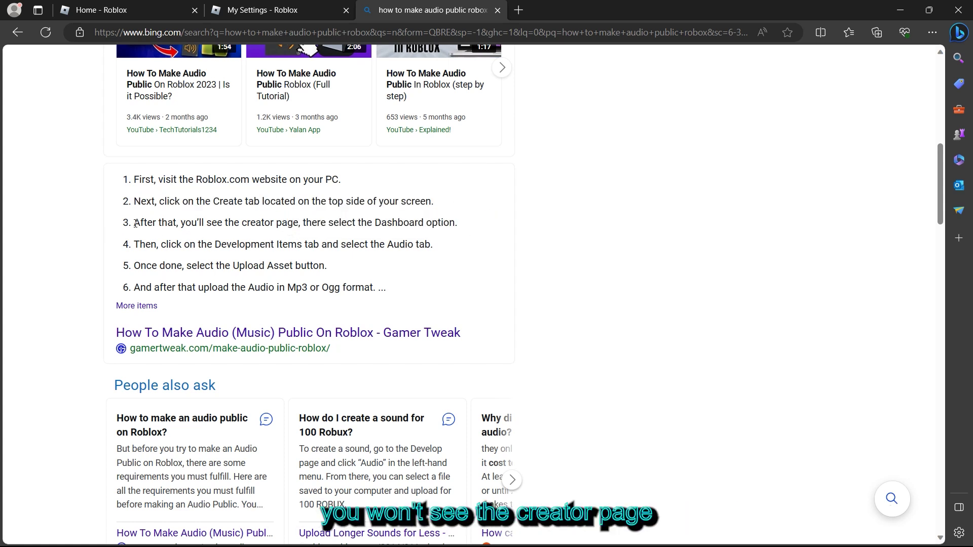
{"action": "left_click_drag", "start_coordinate": [196, 226], "coordinate": [207, 227]}
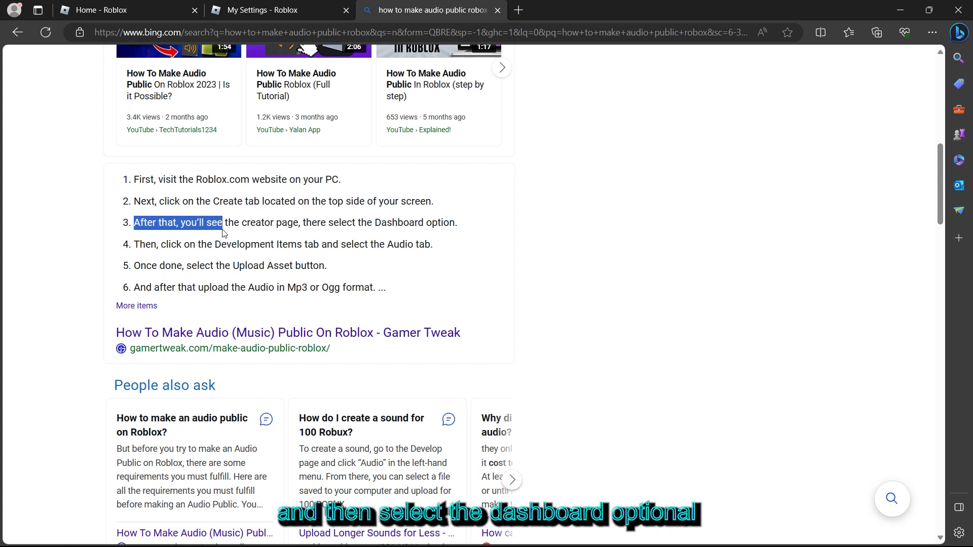
{"action": "left_click_drag", "start_coordinate": [329, 233], "coordinate": [462, 230]}
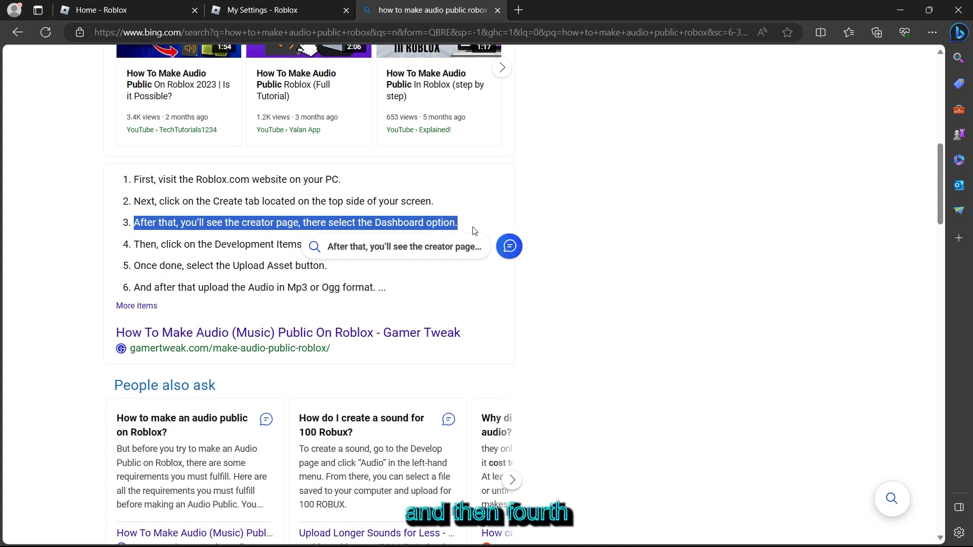
{"action": "left_click", "coordinate": [111, 270]}
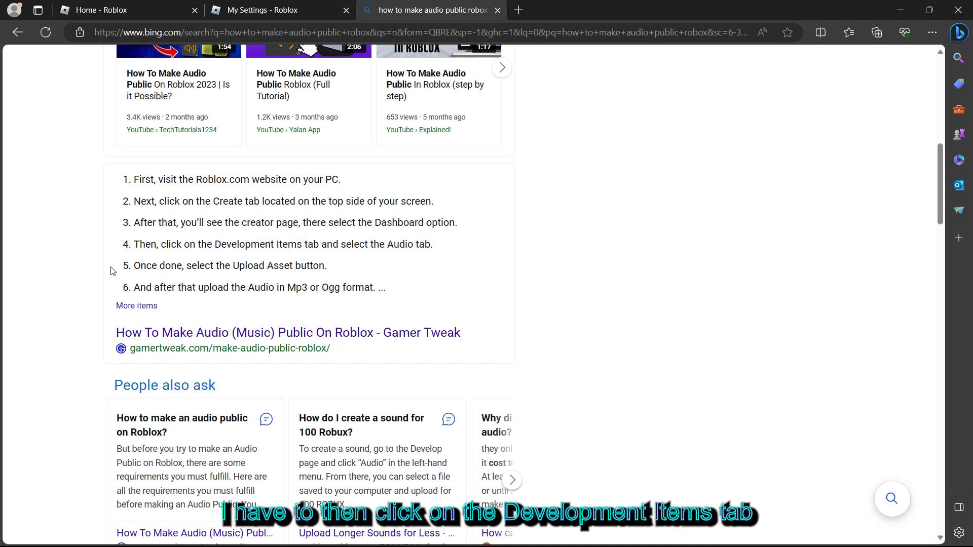
{"action": "left_click_drag", "start_coordinate": [161, 246], "coordinate": [316, 244]}
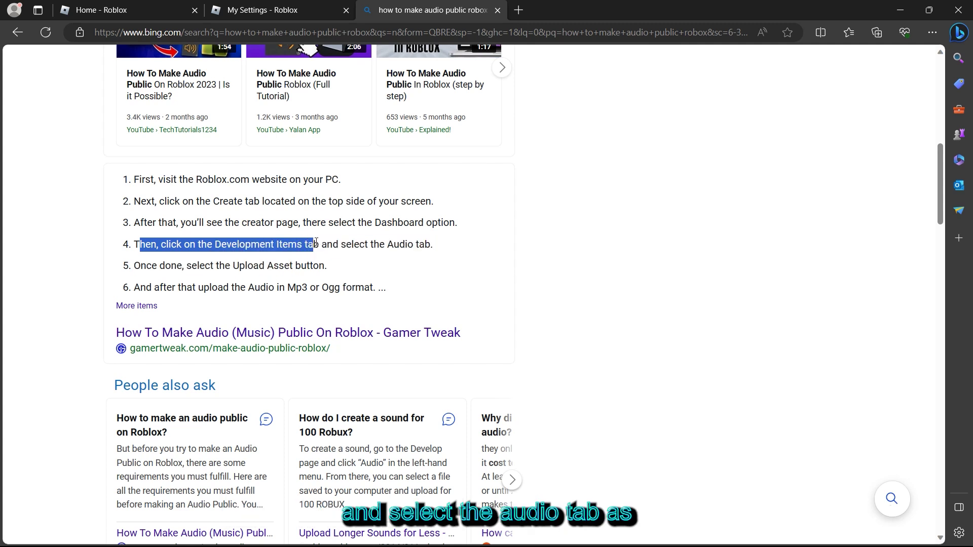
{"action": "left_click_drag", "start_coordinate": [383, 255], "coordinate": [410, 254]}
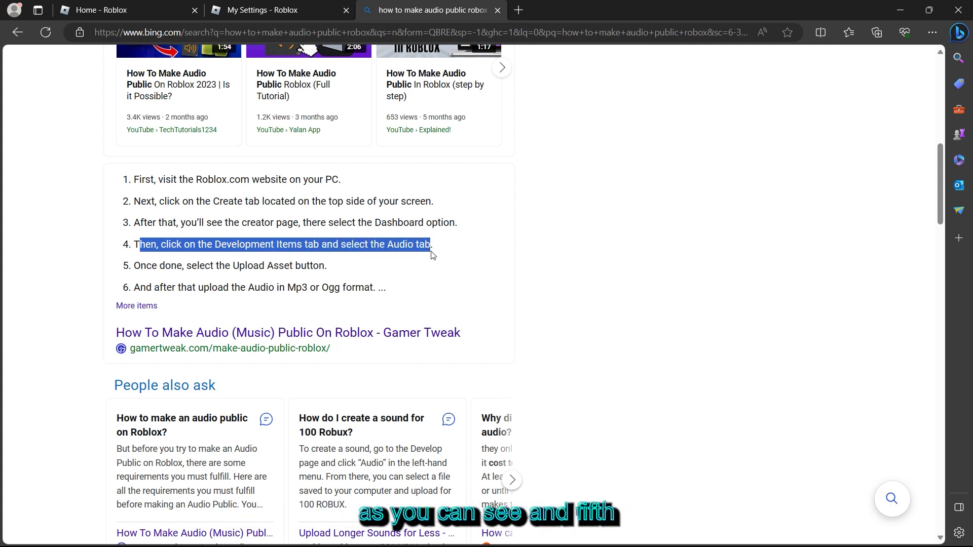
{"action": "left_click", "coordinate": [480, 240]}
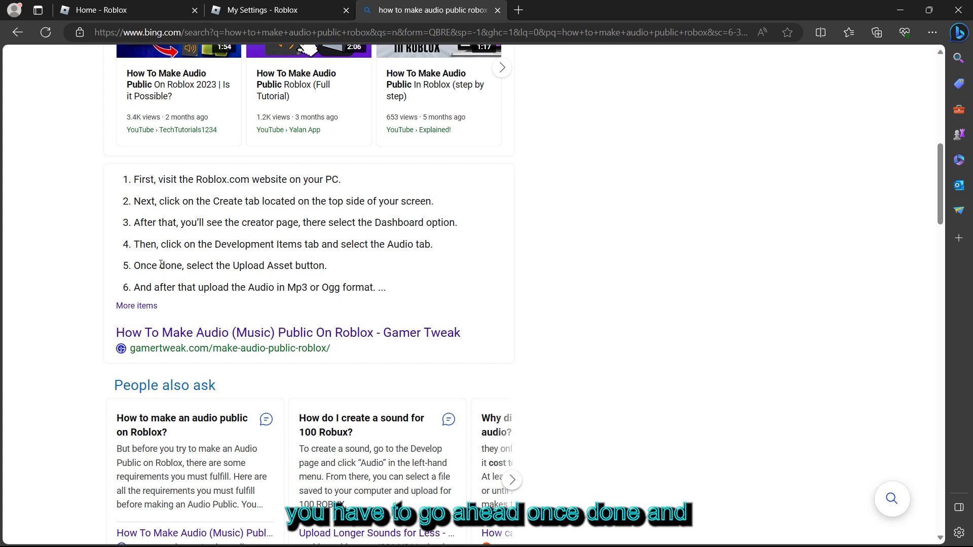
{"action": "left_click_drag", "start_coordinate": [154, 268], "coordinate": [320, 277]}
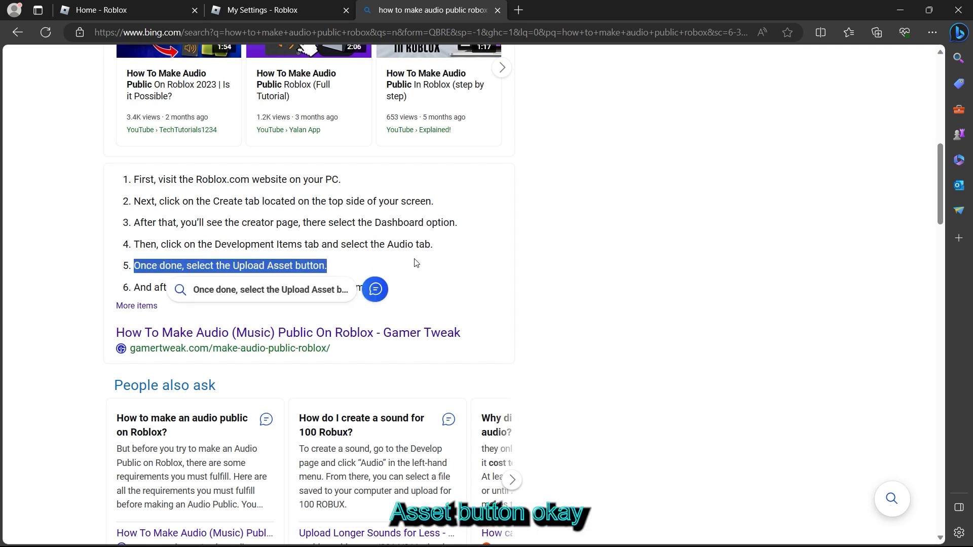
{"action": "left_click", "coordinate": [383, 263]}
{"action": "left_click_drag", "start_coordinate": [135, 288], "coordinate": [231, 289]}
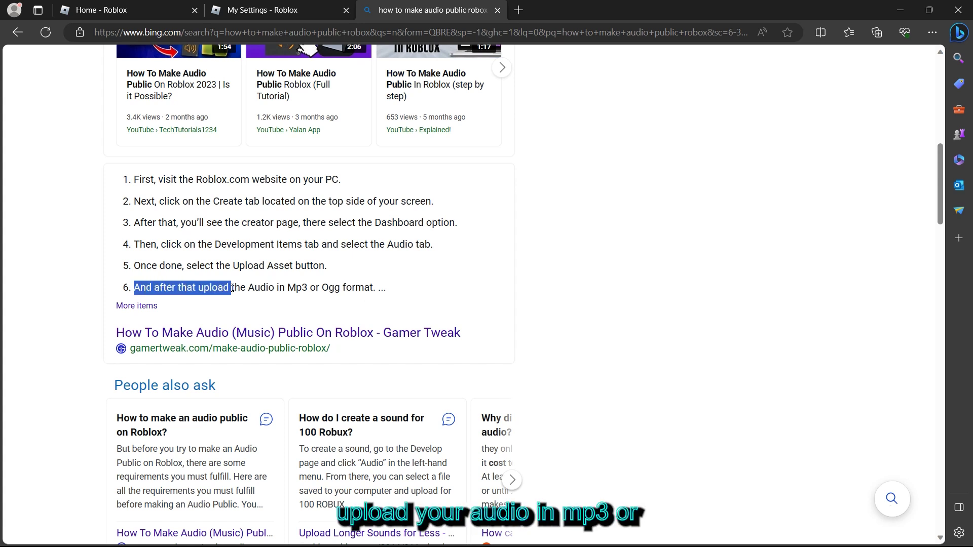
{"action": "left_click", "coordinate": [362, 285]}
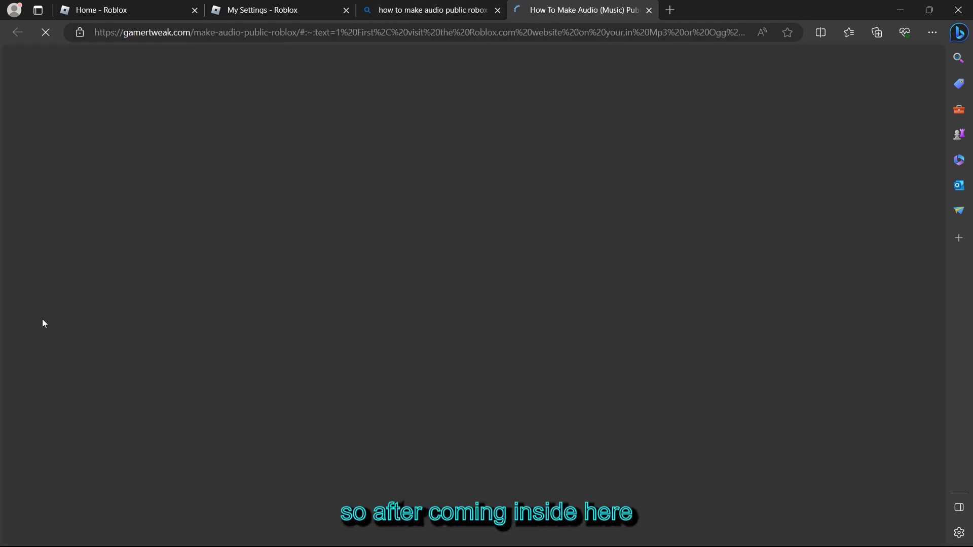
{"action": "scroll", "coordinate": [340, 321], "scroll_direction": "down", "scroll_amount": 4}
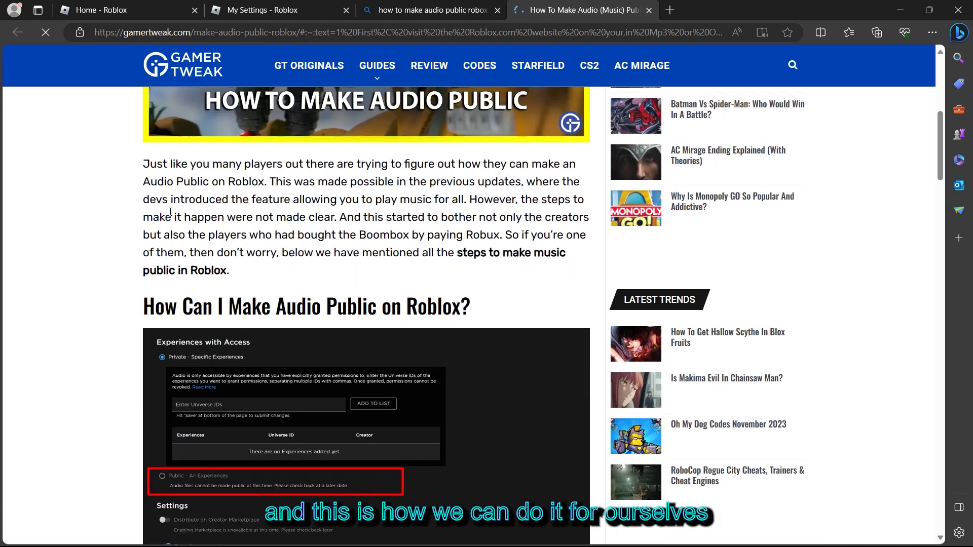
{"action": "scroll", "coordinate": [170, 213], "scroll_direction": "down", "scroll_amount": 1}
{"action": "scroll", "coordinate": [126, 253], "scroll_direction": "down", "scroll_amount": 1}
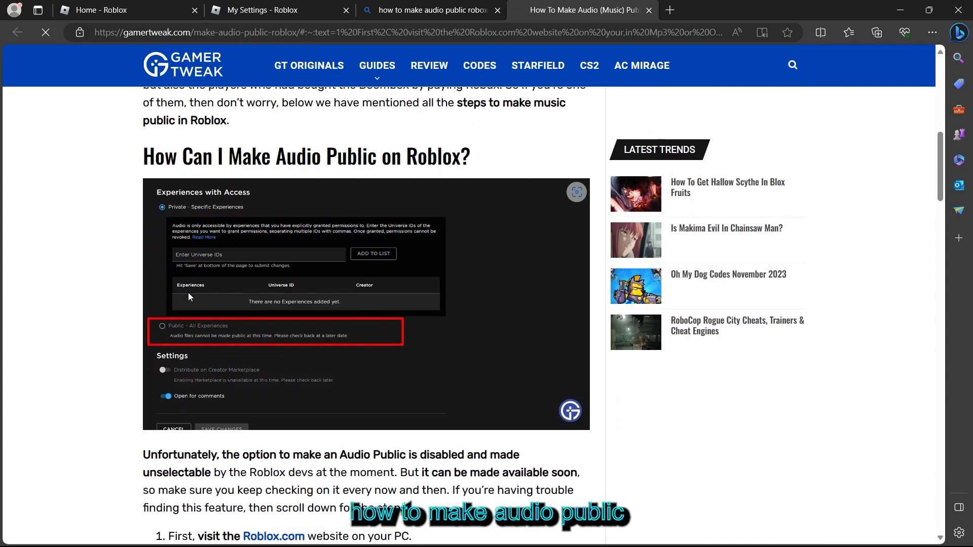
{"action": "scroll", "coordinate": [183, 232], "scroll_direction": "up", "scroll_amount": 1}
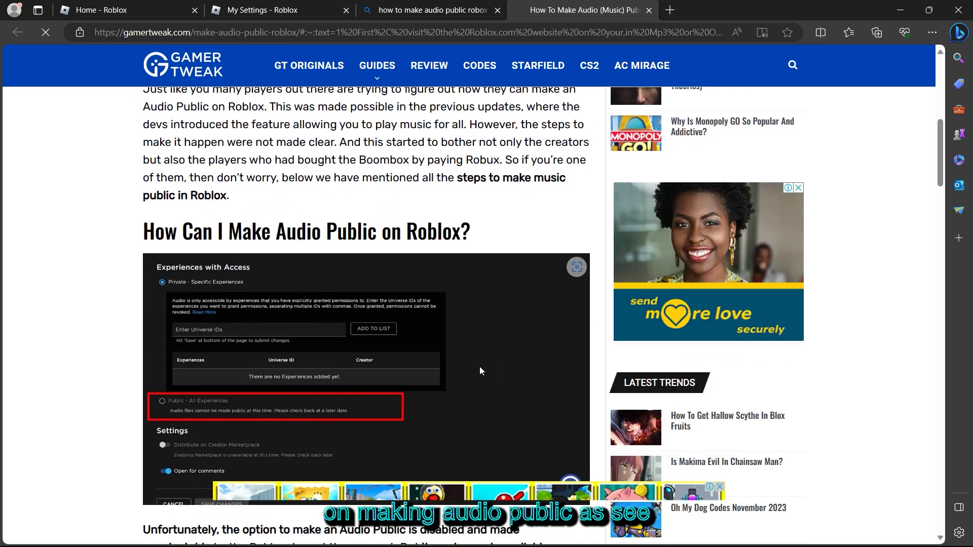
{"action": "scroll", "coordinate": [447, 341], "scroll_direction": "down", "scroll_amount": 1}
{"action": "scroll", "coordinate": [447, 341], "scroll_direction": "down", "scroll_amount": 1}
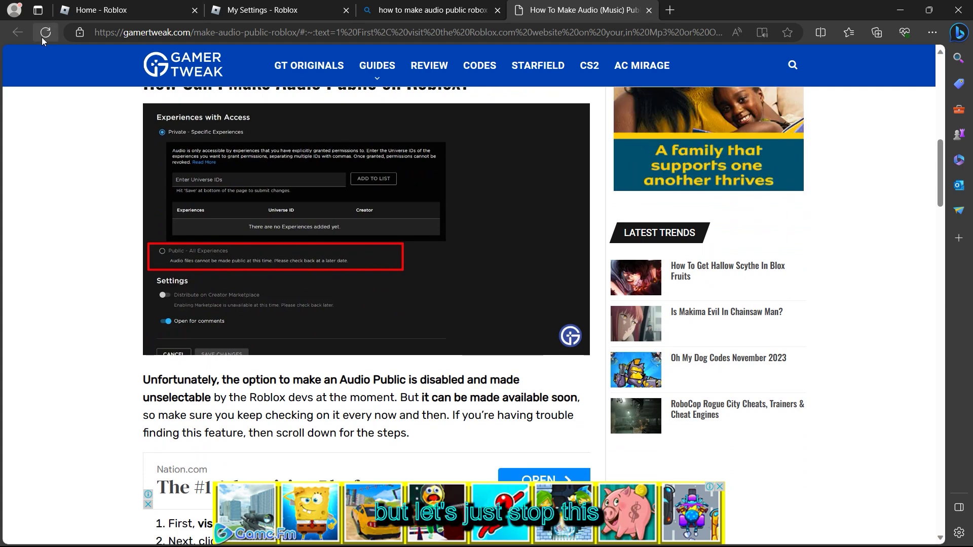
{"action": "scroll", "coordinate": [300, 322], "scroll_direction": "up", "scroll_amount": 1}
{"action": "scroll", "coordinate": [297, 322], "scroll_direction": "down", "scroll_amount": 1}
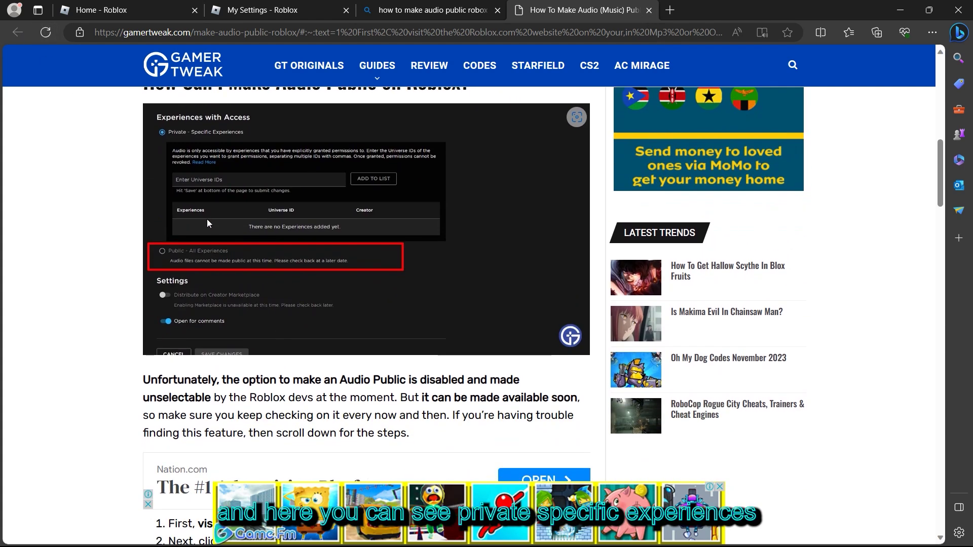
{"action": "scroll", "coordinate": [161, 226], "scroll_direction": "up", "scroll_amount": 1}
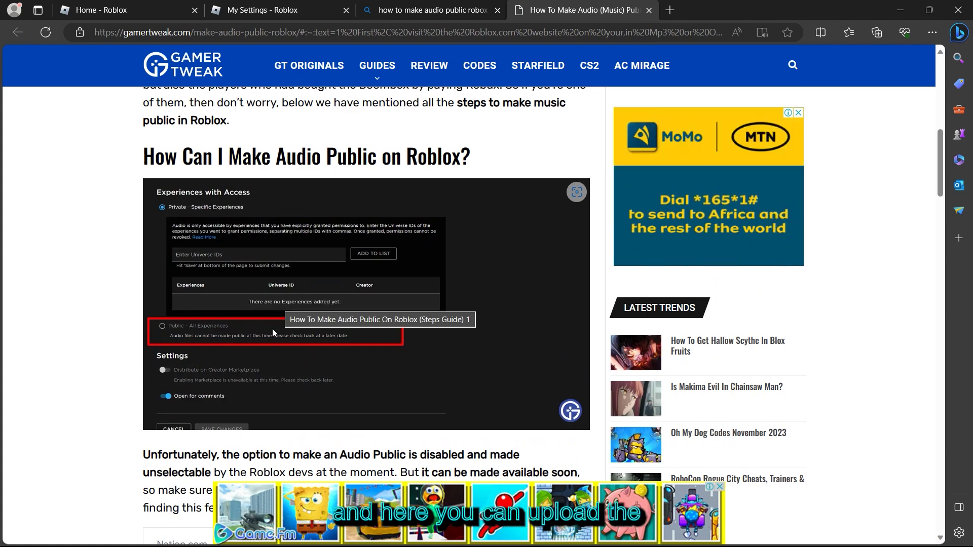
{"action": "scroll", "coordinate": [207, 390], "scroll_direction": "down", "scroll_amount": 4}
{"action": "scroll", "coordinate": [199, 387], "scroll_direction": "down", "scroll_amount": 3}
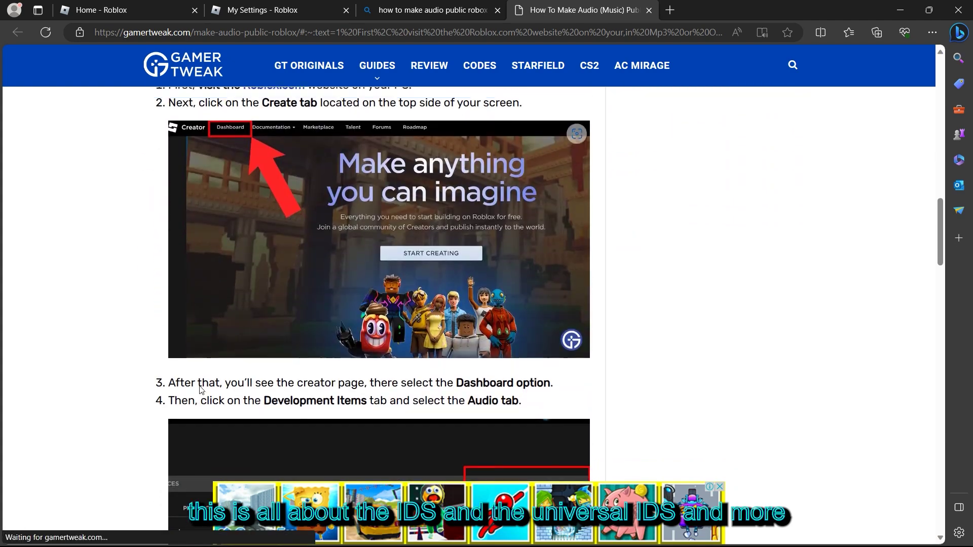
{"action": "scroll", "coordinate": [202, 313], "scroll_direction": "up", "scroll_amount": 1}
{"action": "scroll", "coordinate": [334, 350], "scroll_direction": "down", "scroll_amount": 1}
{"action": "scroll", "coordinate": [313, 352], "scroll_direction": "down", "scroll_amount": 3}
{"action": "scroll", "coordinate": [318, 335], "scroll_direction": "down", "scroll_amount": 3}
{"action": "scroll", "coordinate": [266, 274], "scroll_direction": "down", "scroll_amount": 1}
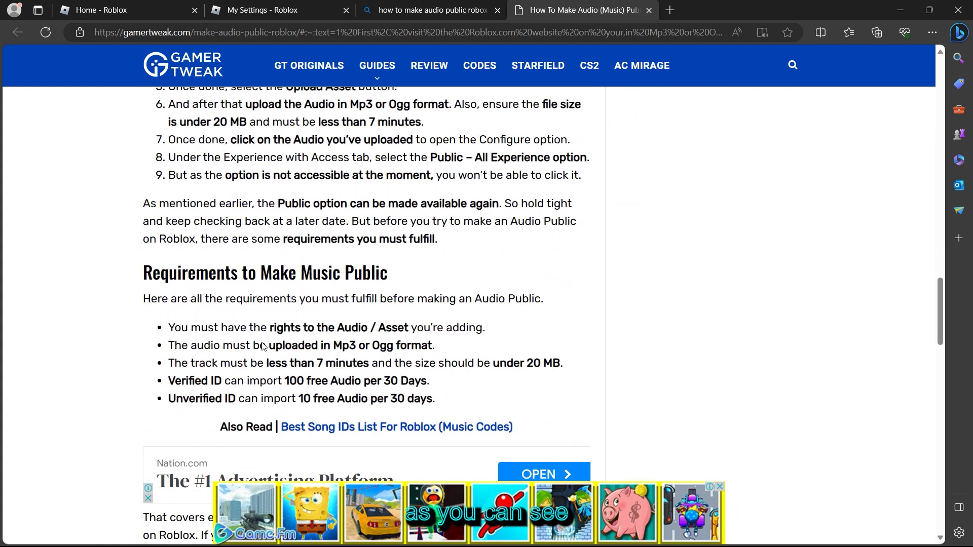
{"action": "scroll", "coordinate": [215, 219], "scroll_direction": "down", "scroll_amount": 3}
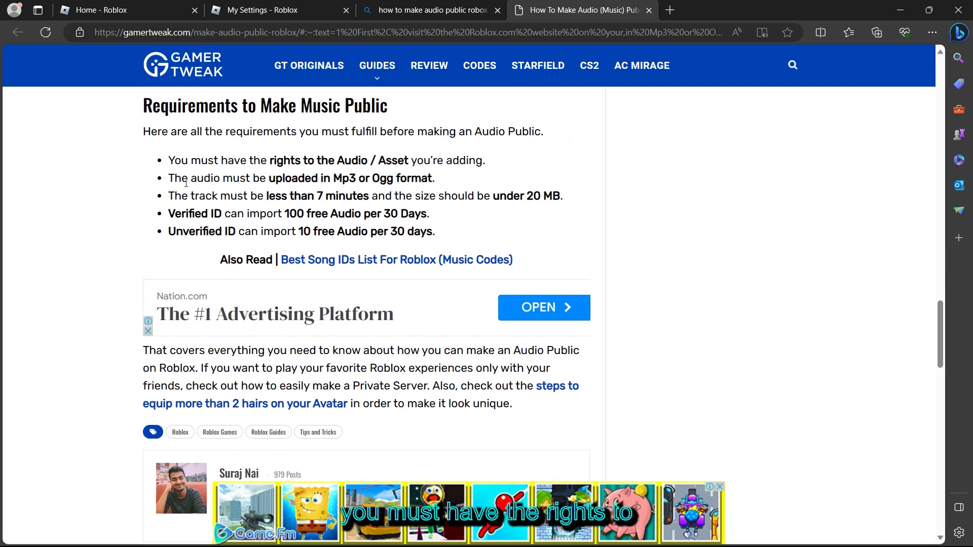
{"action": "scroll", "coordinate": [186, 198], "scroll_direction": "up", "scroll_amount": 1}
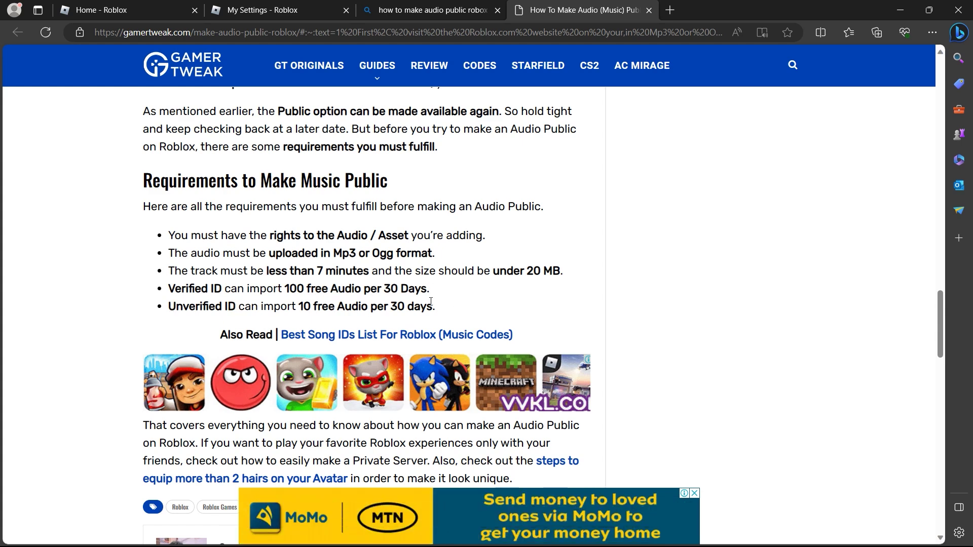
Highlight the first four requirements: asset rights, MP3 or OGG, under 7 minutes, 20 MB
{"action": "mouse_move", "coordinate": [152, 234]}
{"action": "left_mouse_down"}
{"action": "mouse_move", "coordinate": [451, 309]}
{"action": "mouse_move", "coordinate": [432, 293]}
{"action": "left_mouse_up"}
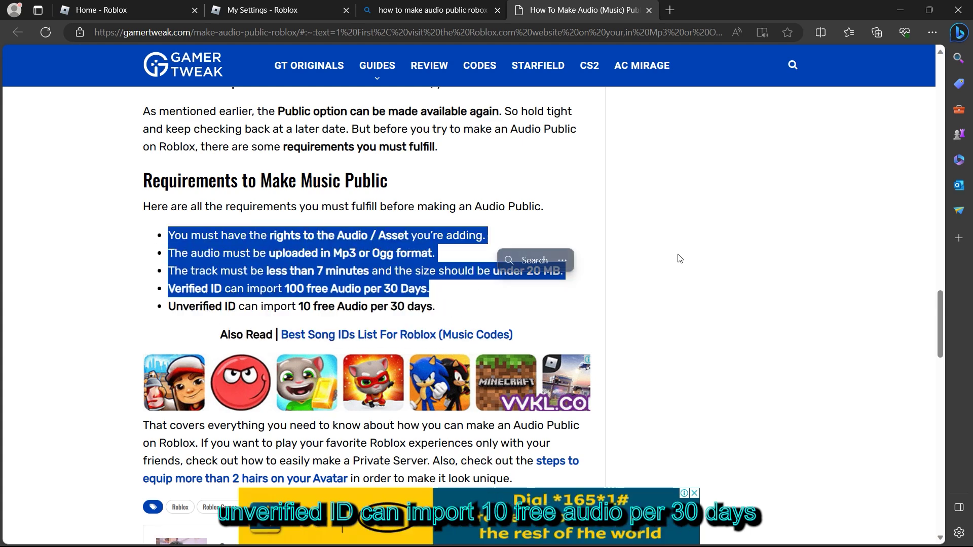